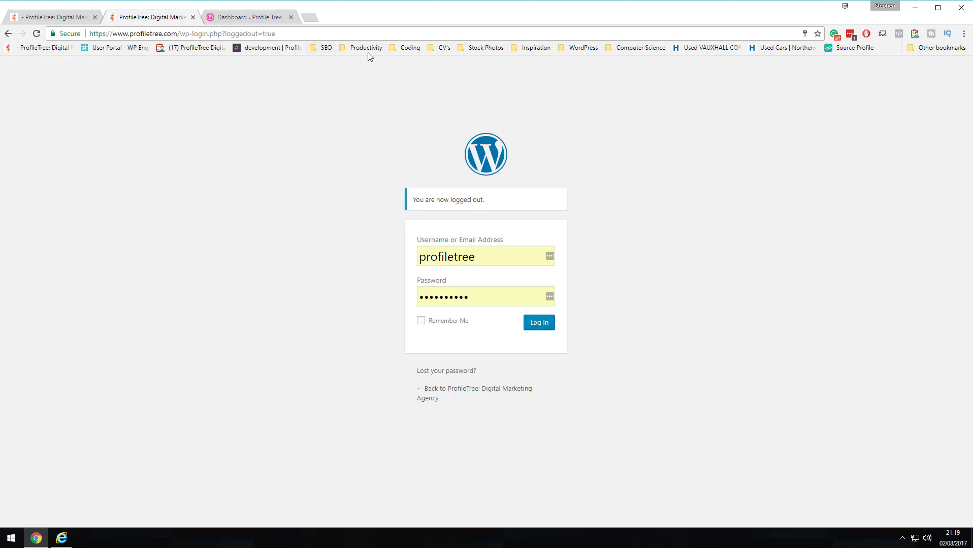
- Switch to the local site's admin dashboard and open its public site in a separate browser tab
{"action": "key", "text": "ctrl+Tab"}
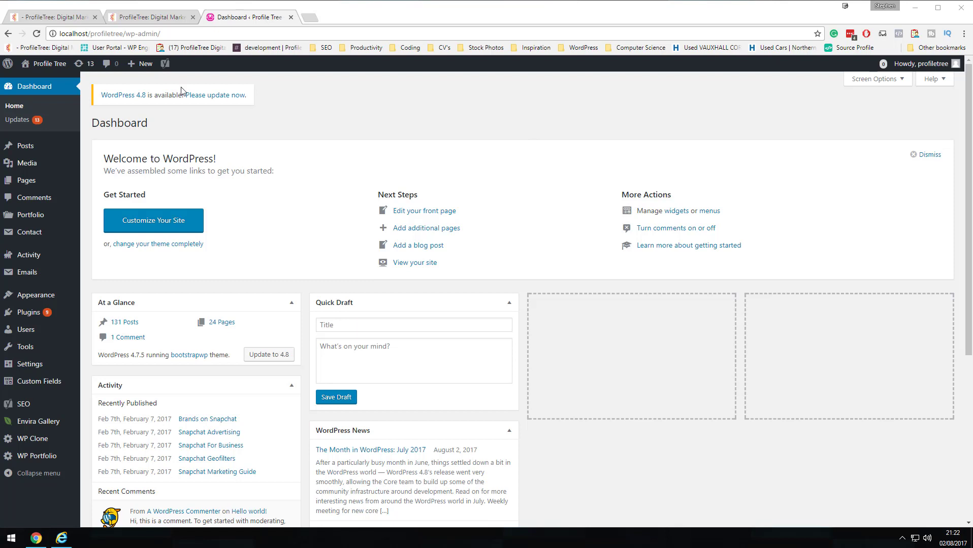
{"action": "mouse_move", "coordinate": [38, 67]}
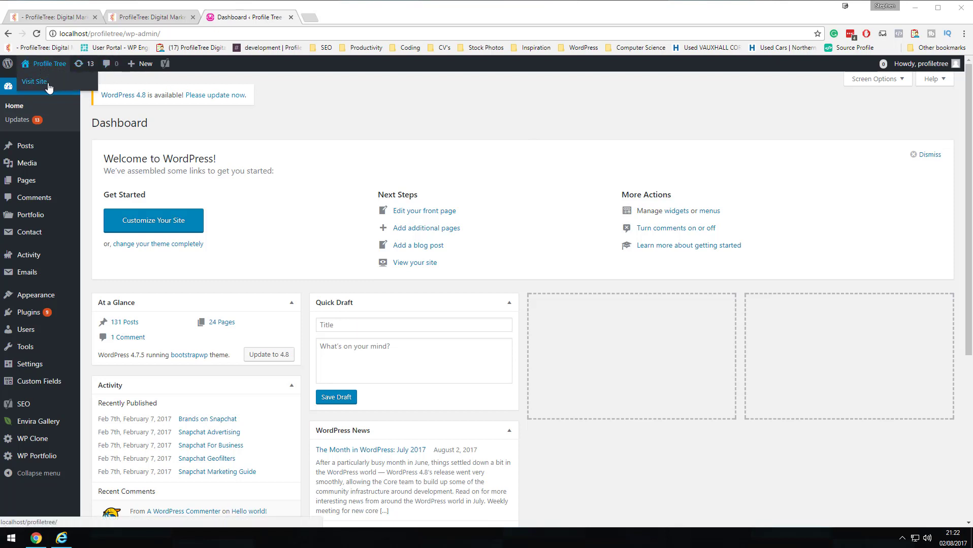
{"action": "right_click", "coordinate": [37, 84]}
{"action": "left_click", "coordinate": [55, 87]}
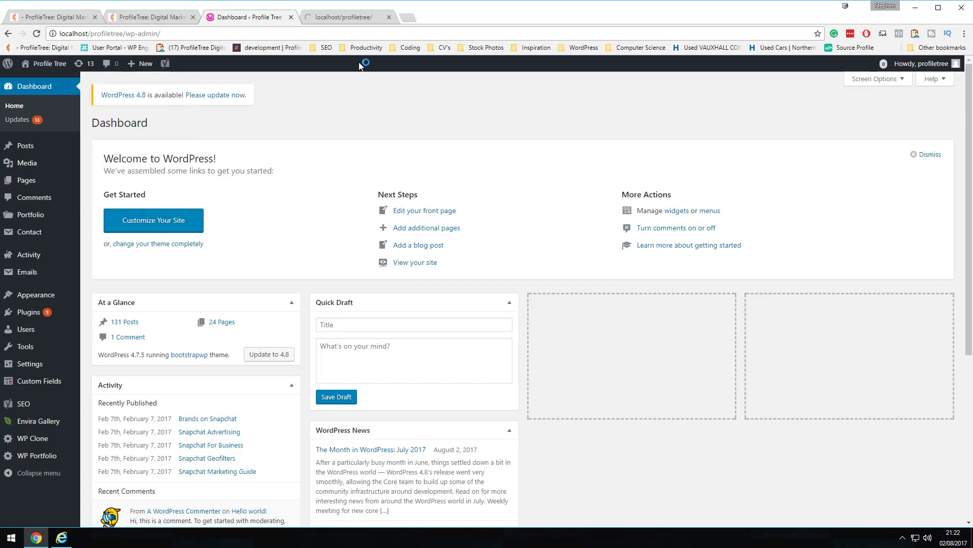
{"action": "left_click", "coordinate": [345, 19]}
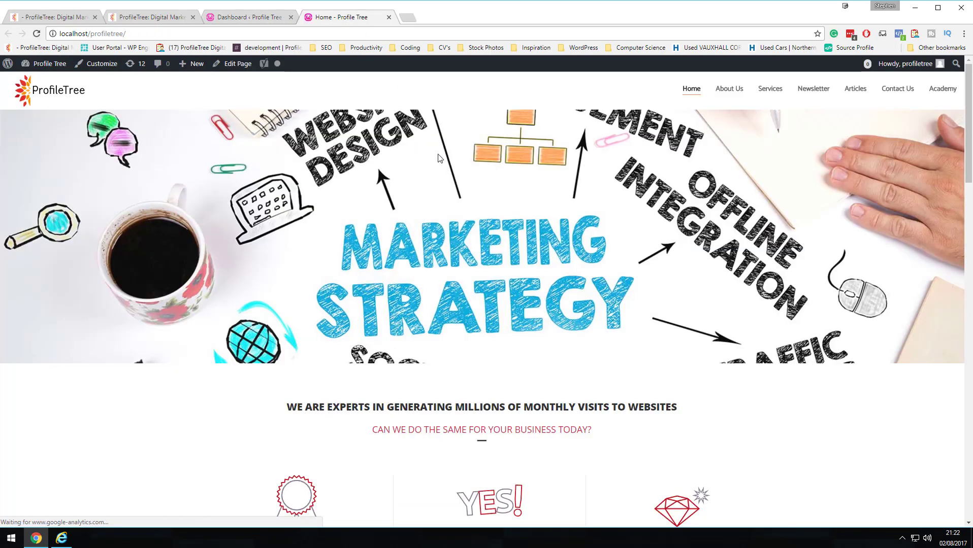
- Look over the public homepage and collapse the contact pop-up form
{"action": "scroll", "coordinate": [356, 255], "scroll_direction": "down", "scroll_amount": 2}
{"action": "scroll", "coordinate": [355, 255], "scroll_direction": "up", "scroll_amount": 2}
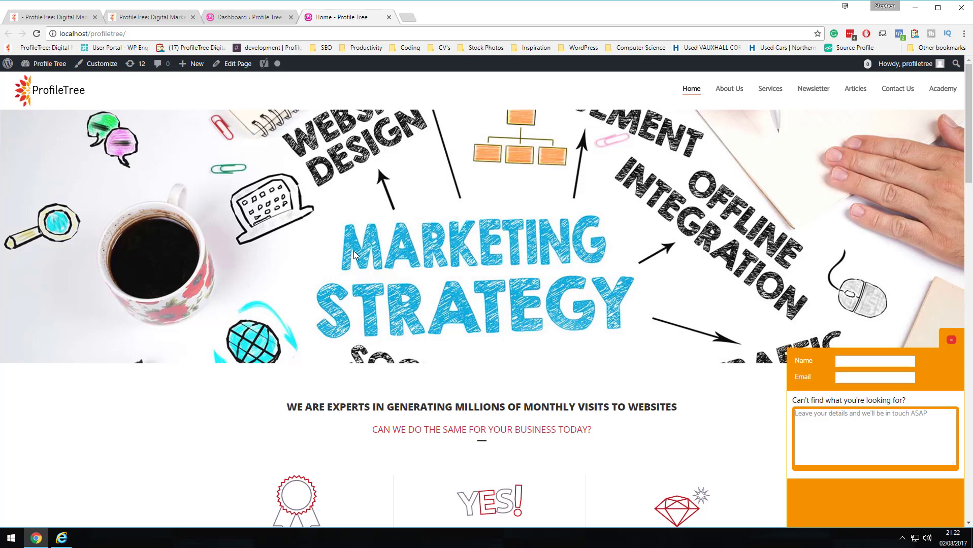
{"action": "left_click", "coordinate": [950, 343]}
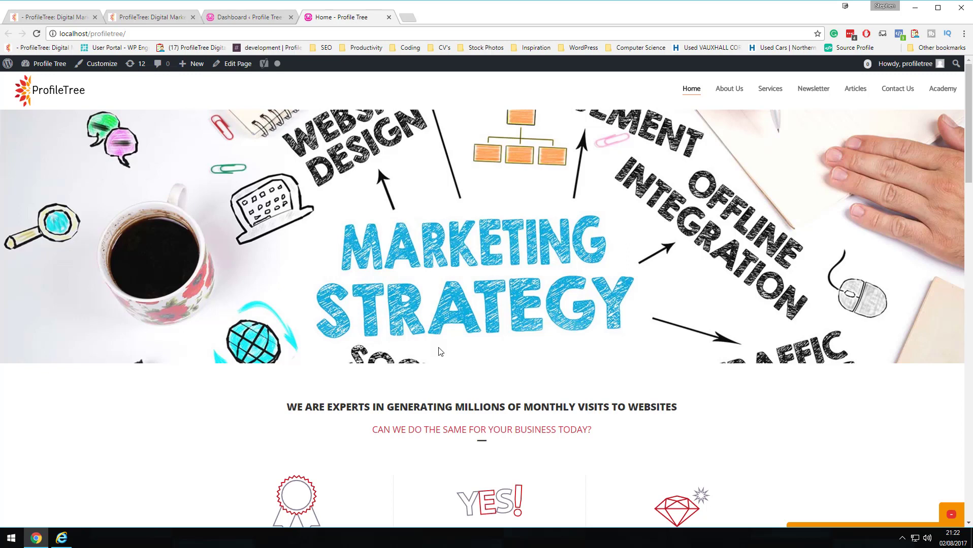
{"action": "scroll", "coordinate": [440, 352], "scroll_direction": "down", "scroll_amount": 2}
{"action": "scroll", "coordinate": [419, 323], "scroll_direction": "up", "scroll_amount": 2}
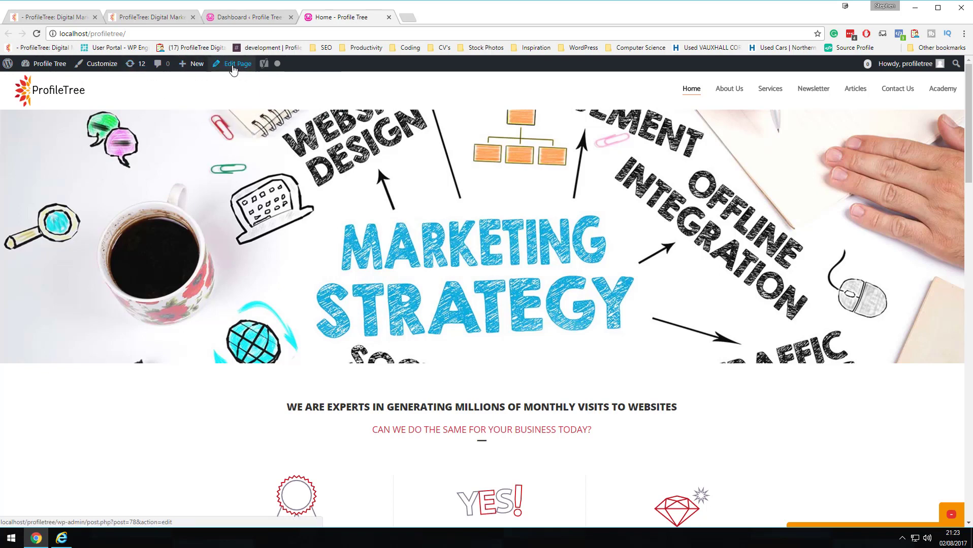
- Open the Home page for editing and examine its content editor, page attributes and Yoast SEO section
{"action": "left_click", "coordinate": [228, 64]}
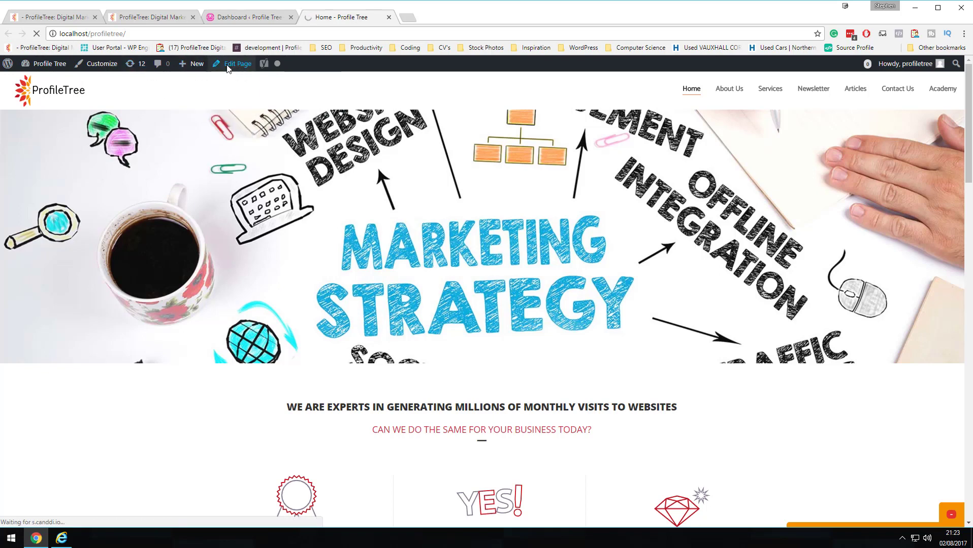
{"action": "scroll", "coordinate": [252, 182], "scroll_direction": "down", "scroll_amount": 4}
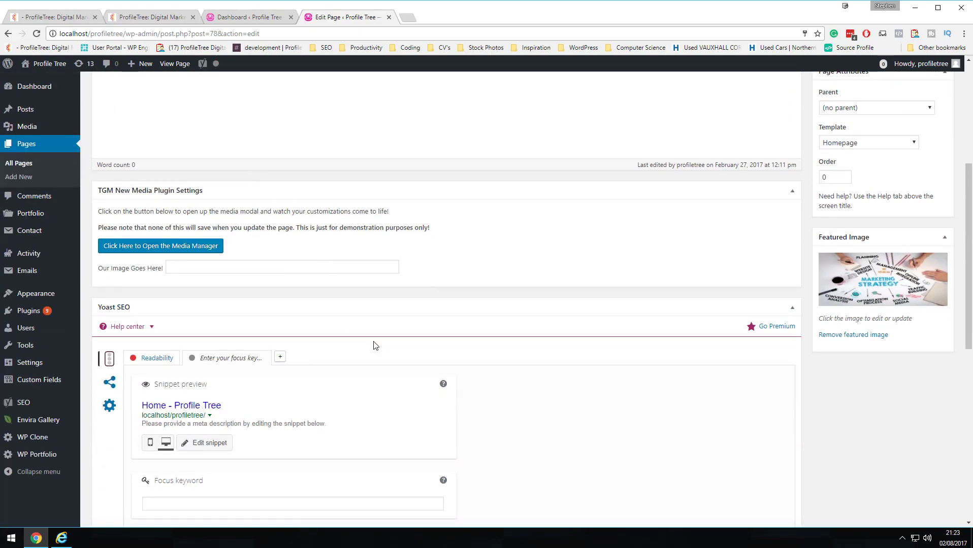
{"action": "scroll", "coordinate": [375, 346], "scroll_direction": "down", "scroll_amount": 5}
{"action": "scroll", "coordinate": [374, 343], "scroll_direction": "up", "scroll_amount": 10}
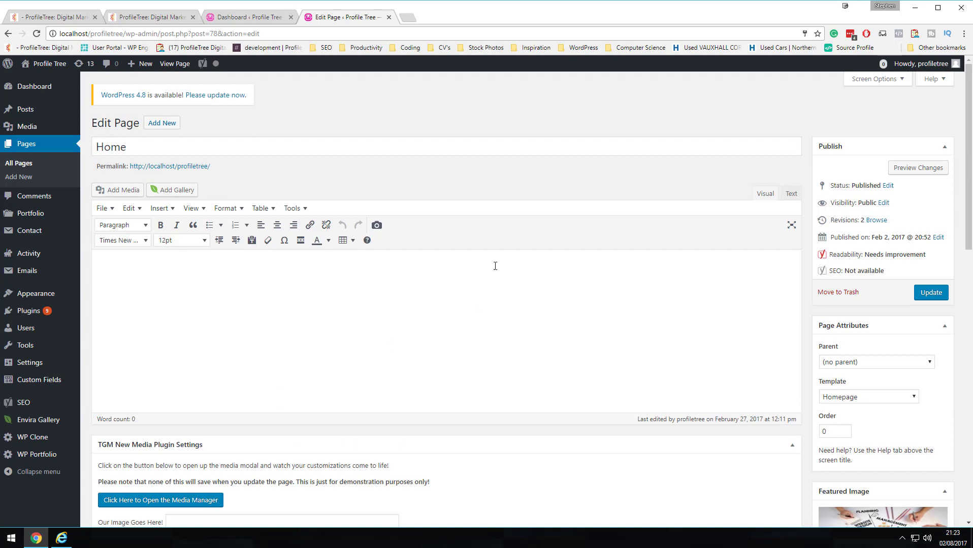
- Leave the page editor for the public homepage and return to the admin dashboard from there
{"action": "left_click", "coordinate": [7, 34]}
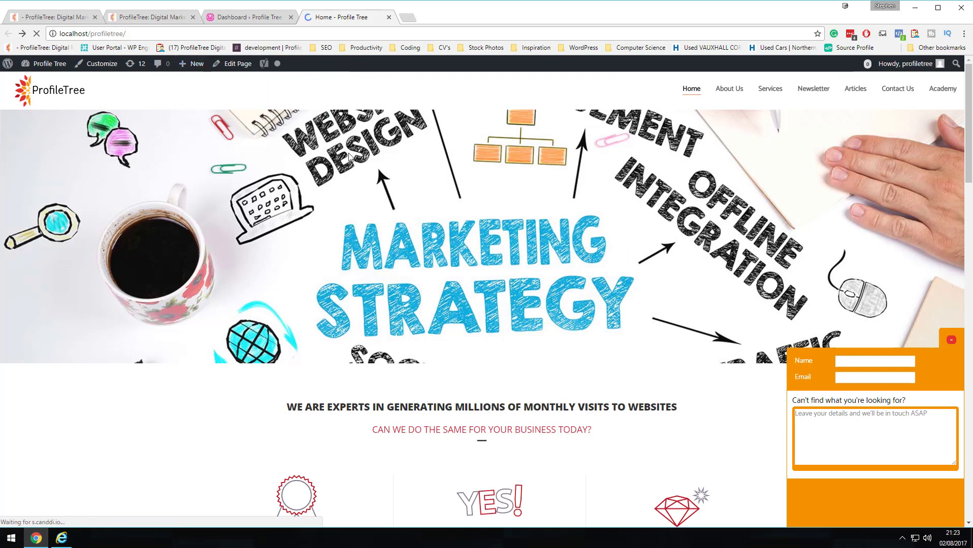
{"action": "mouse_move", "coordinate": [50, 67]}
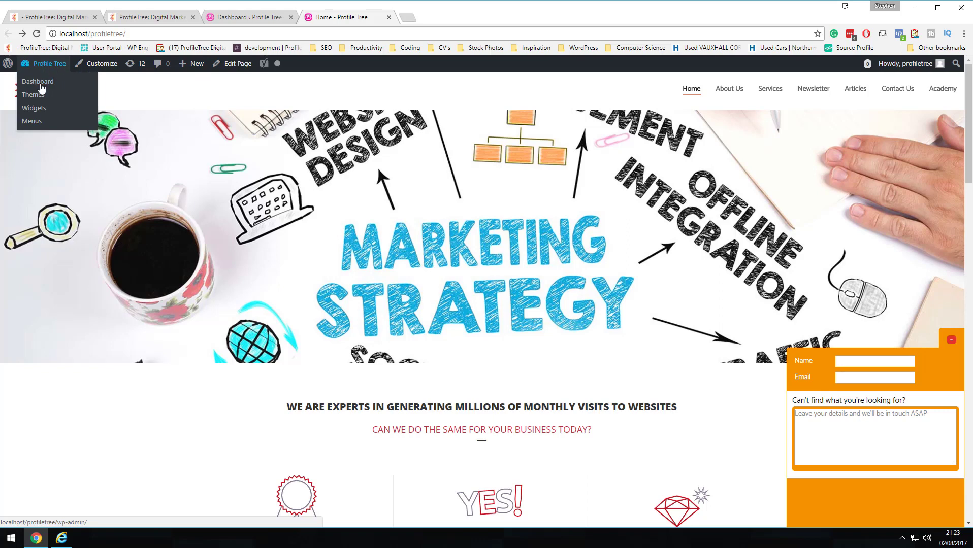
{"action": "left_click", "coordinate": [40, 83]}
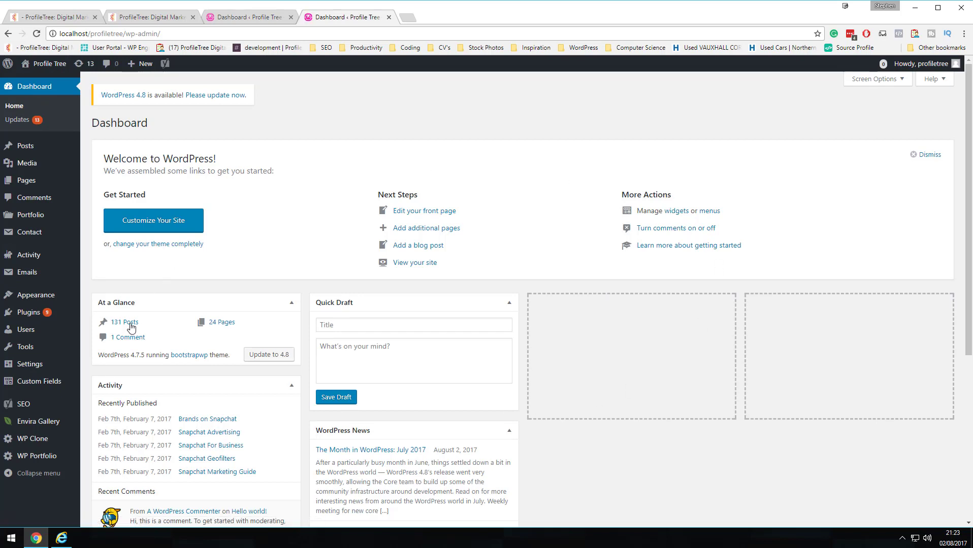
- Open the General Settings and examine the site title, the Visit Site link and the available New User Default Role options
{"action": "left_click", "coordinate": [30, 371]}
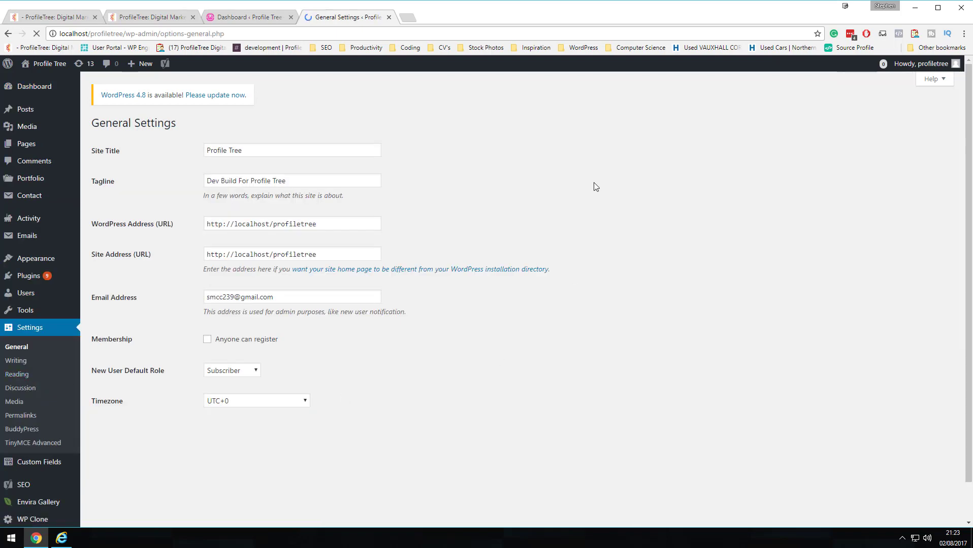
{"action": "scroll", "coordinate": [594, 184], "scroll_direction": "down", "scroll_amount": 2}
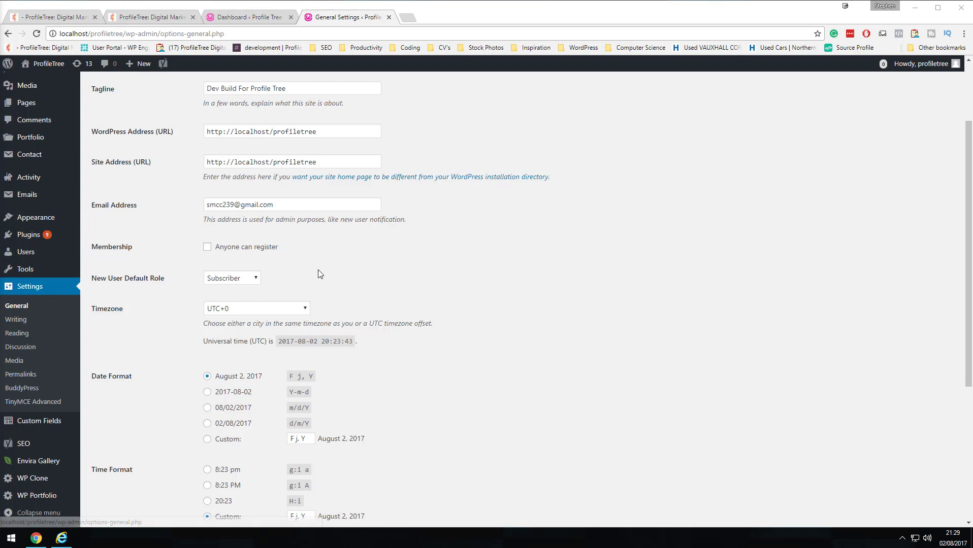
{"action": "scroll", "coordinate": [503, 293], "scroll_direction": "up", "scroll_amount": 2}
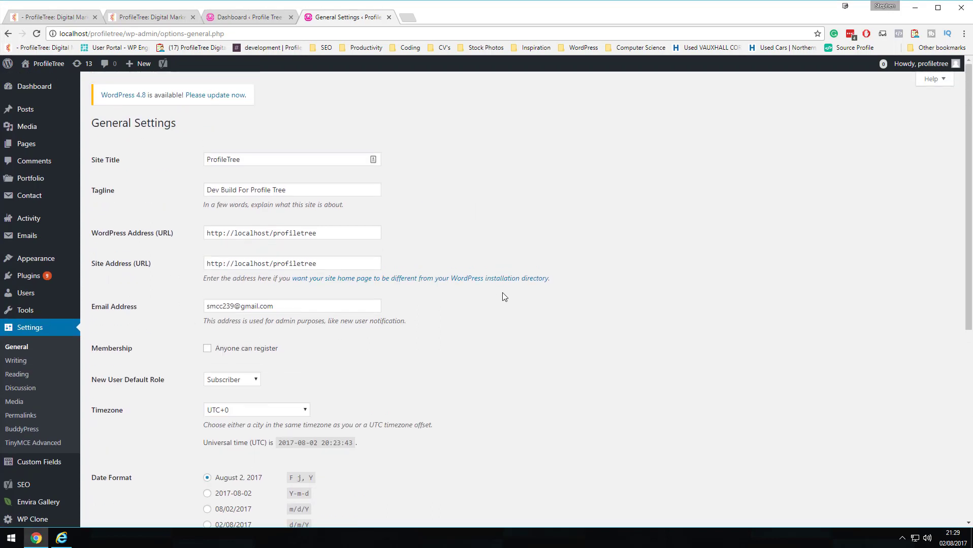
{"action": "left_click", "coordinate": [273, 160]}
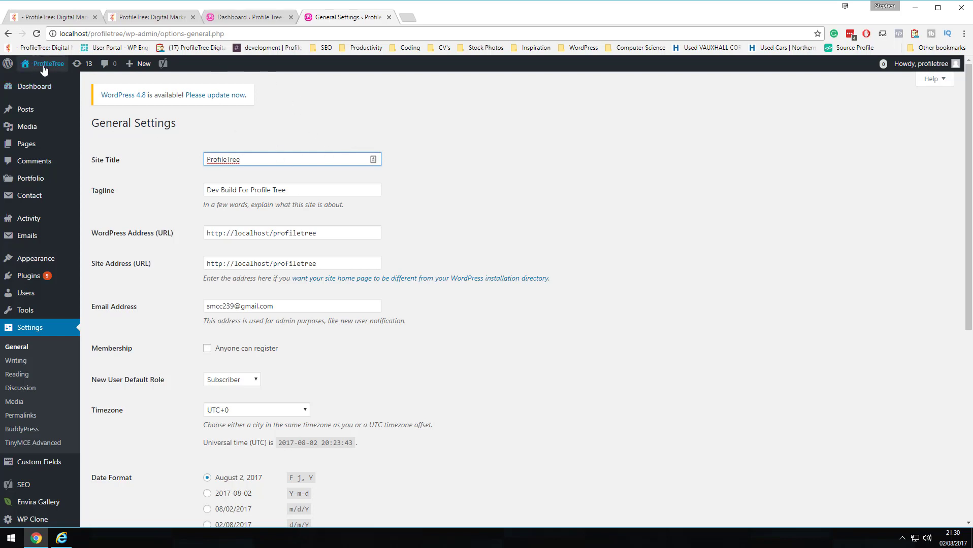
{"action": "mouse_move", "coordinate": [50, 71]}
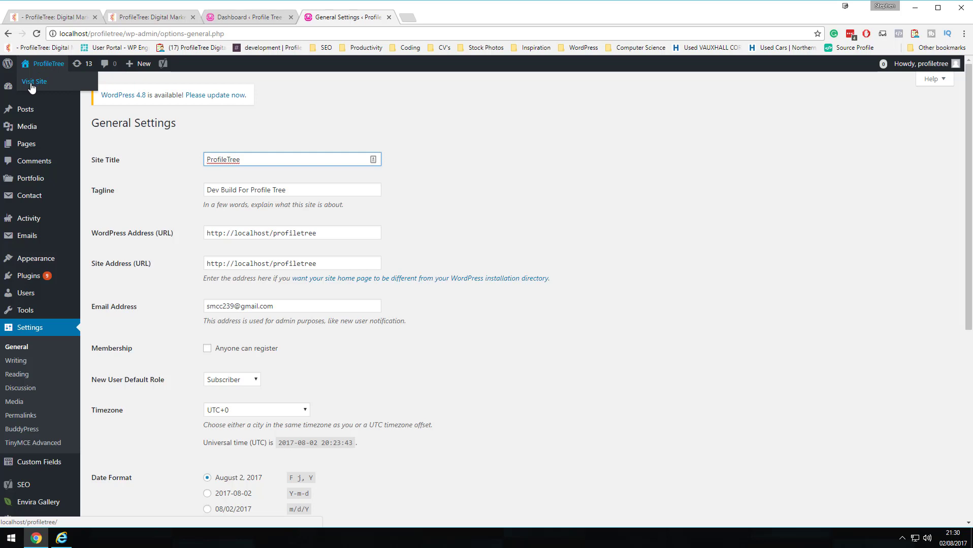
{"action": "left_click", "coordinate": [539, 176]}
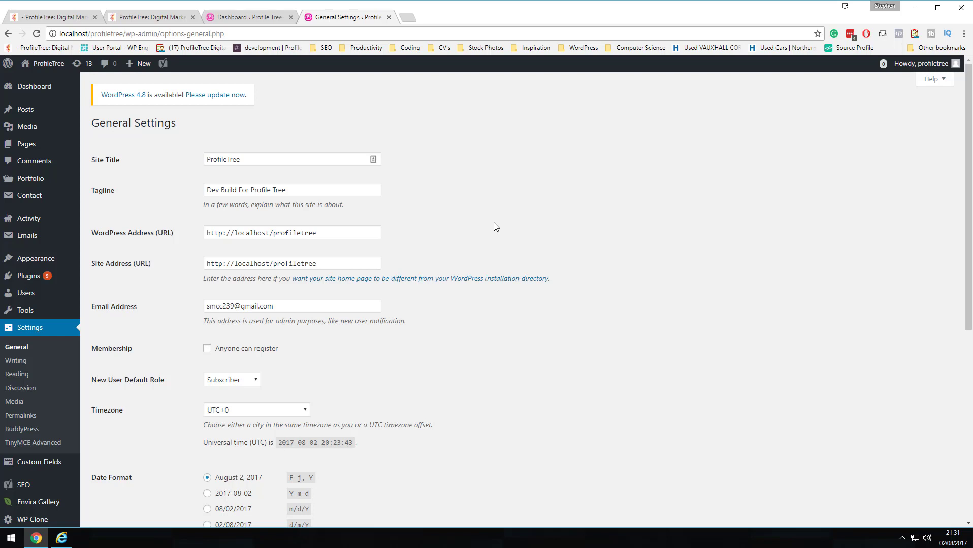
{"action": "scroll", "coordinate": [495, 225], "scroll_direction": "down", "scroll_amount": 2}
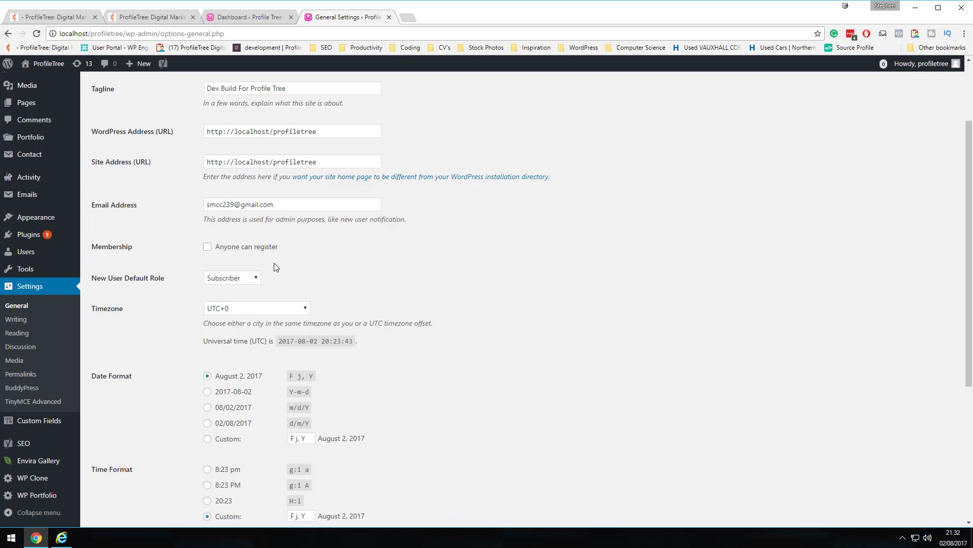
{"action": "left_click", "coordinate": [253, 277]}
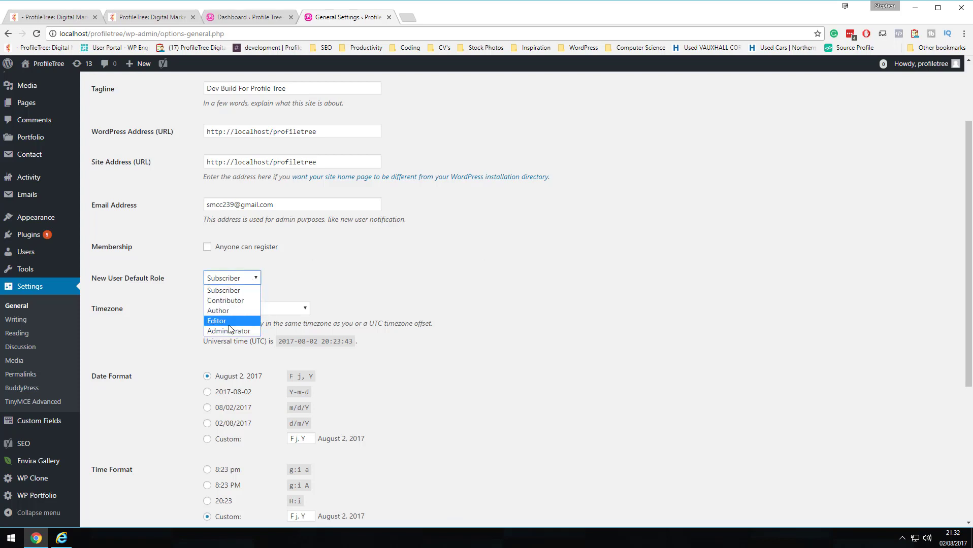
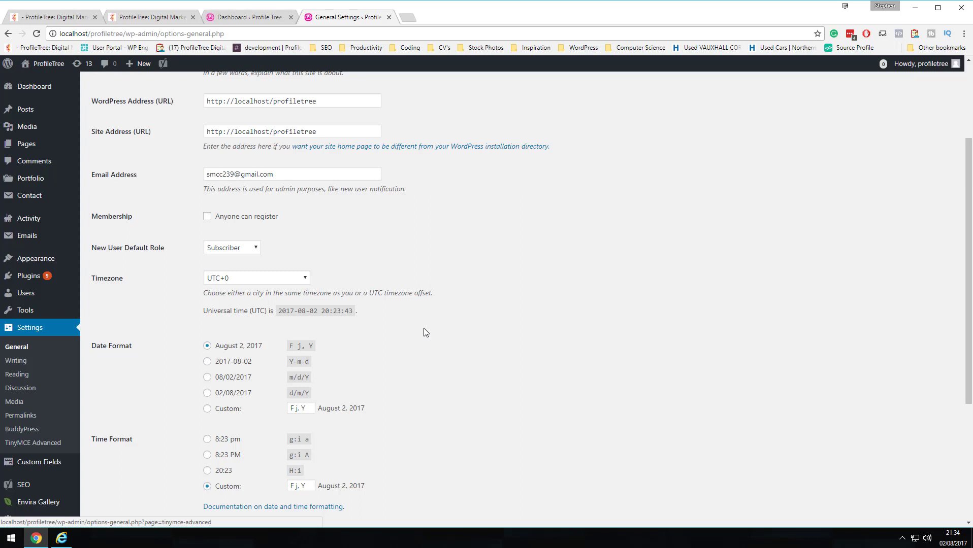
- View the Writing settings, and in the Reading settings browse the static front page choices and select Home
{"action": "left_click", "coordinate": [20, 365]}
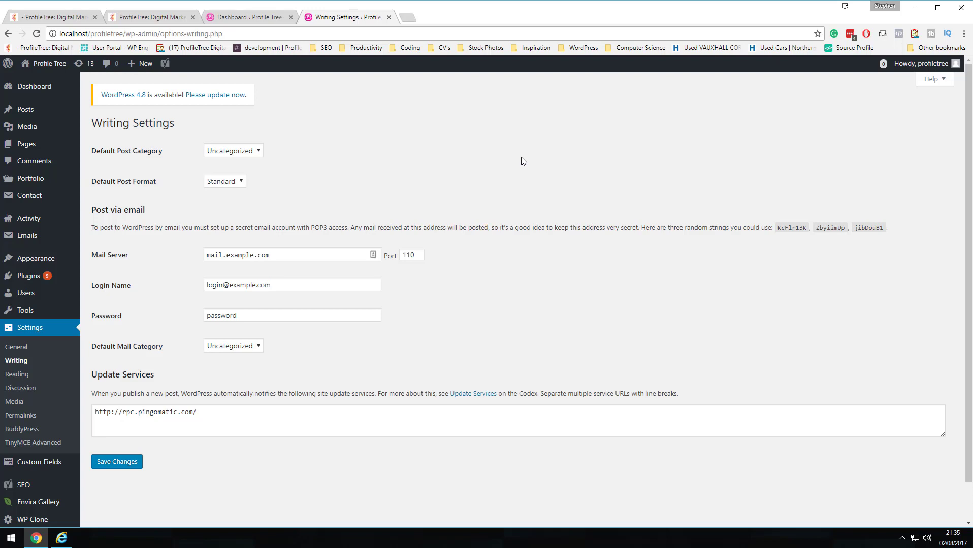
{"action": "left_click", "coordinate": [22, 382]}
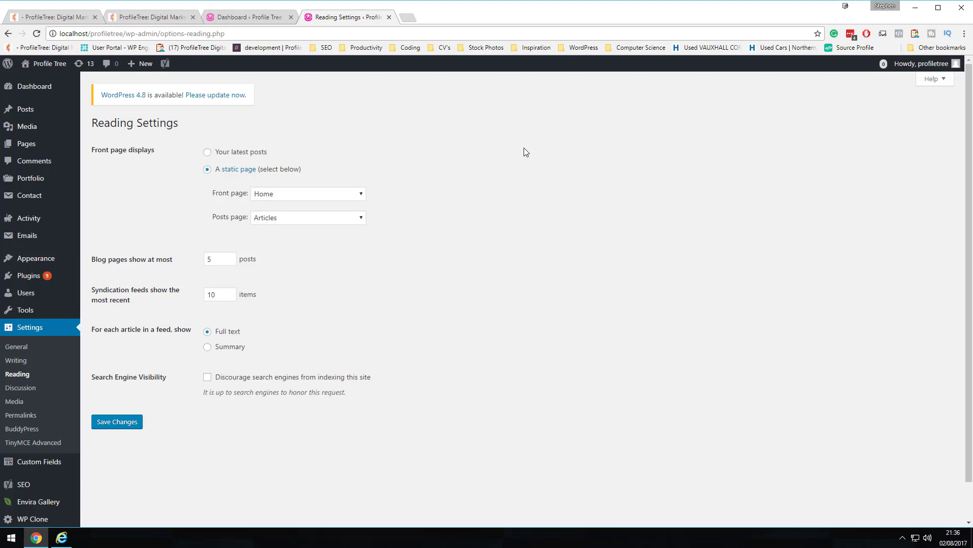
{"action": "left_click", "coordinate": [355, 194]}
{"action": "scroll", "coordinate": [300, 401], "scroll_direction": "down", "scroll_amount": 1}
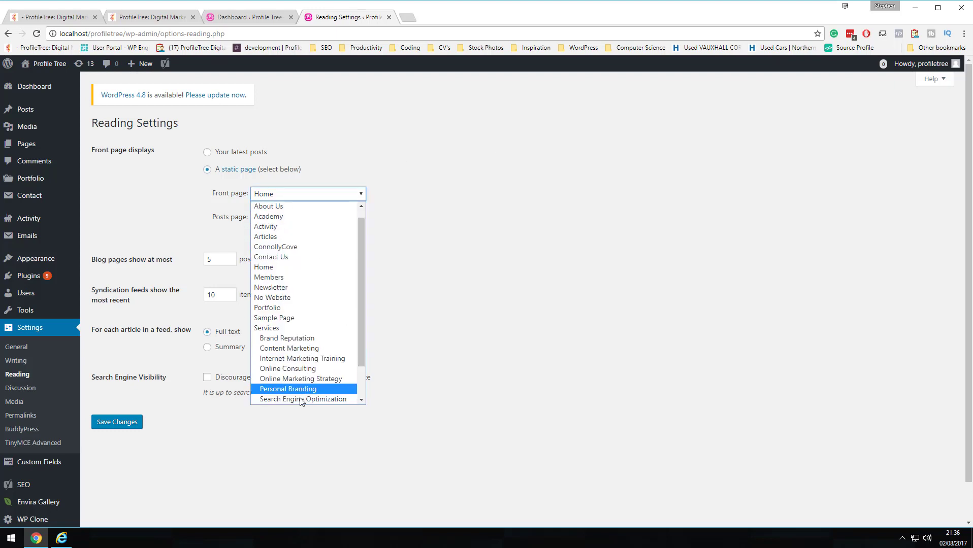
{"action": "scroll", "coordinate": [299, 398], "scroll_direction": "down", "scroll_amount": 2}
{"action": "scroll", "coordinate": [299, 397], "scroll_direction": "up", "scroll_amount": 3}
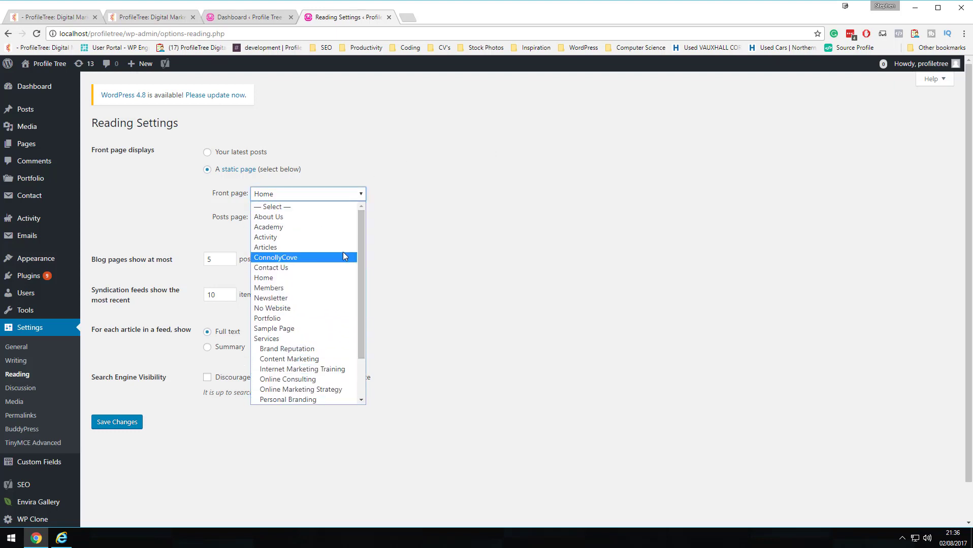
{"action": "left_click", "coordinate": [285, 276]}
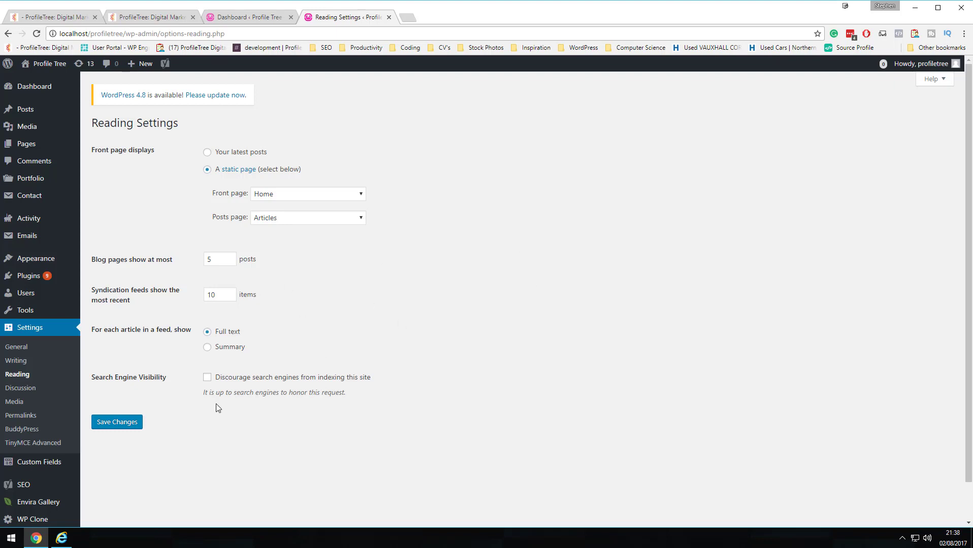
- Examine the Discussion settings from the default article options down to the avatars, and view the Media settings
{"action": "left_click", "coordinate": [36, 389]}
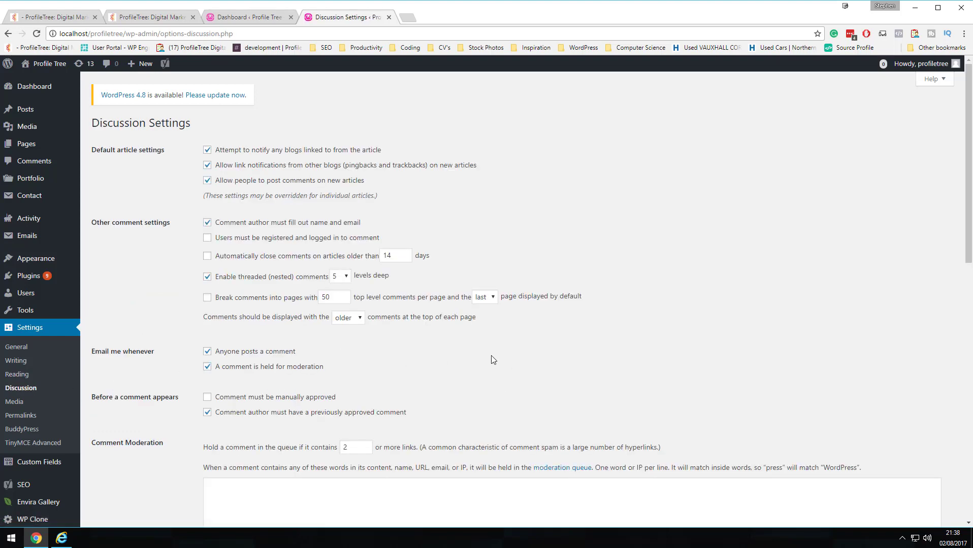
{"action": "scroll", "coordinate": [492, 361], "scroll_direction": "down", "scroll_amount": 1}
{"action": "scroll", "coordinate": [492, 360], "scroll_direction": "up", "scroll_amount": 1}
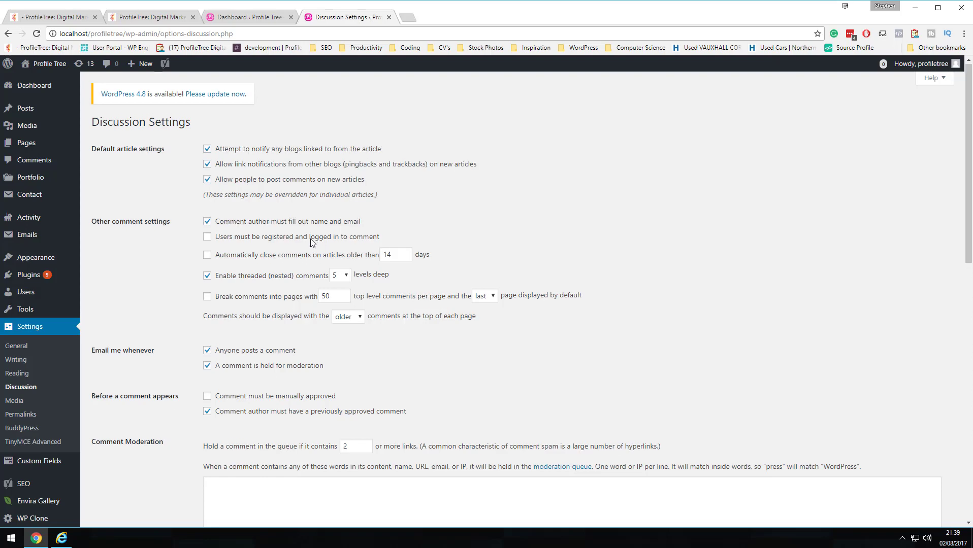
{"action": "scroll", "coordinate": [318, 244], "scroll_direction": "down", "scroll_amount": 2}
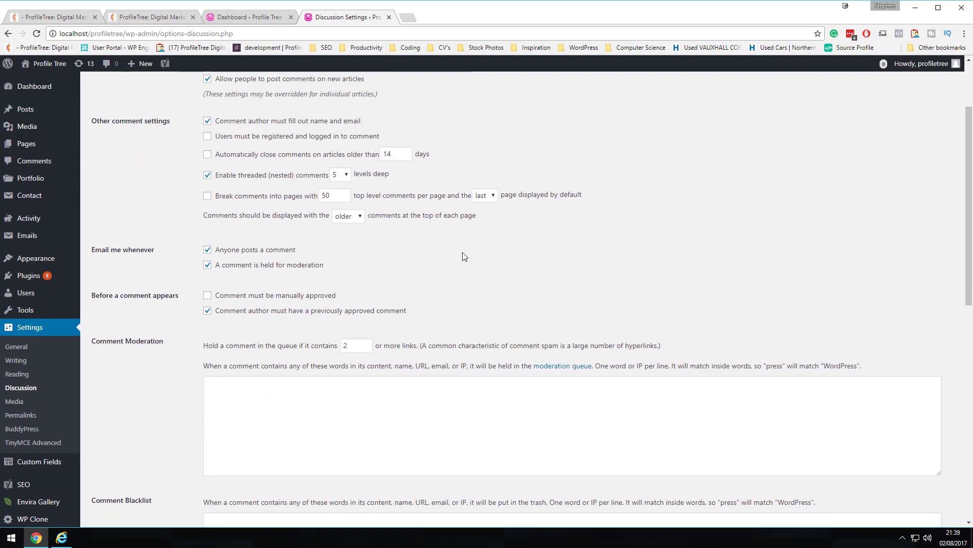
{"action": "scroll", "coordinate": [463, 257], "scroll_direction": "down", "scroll_amount": 4}
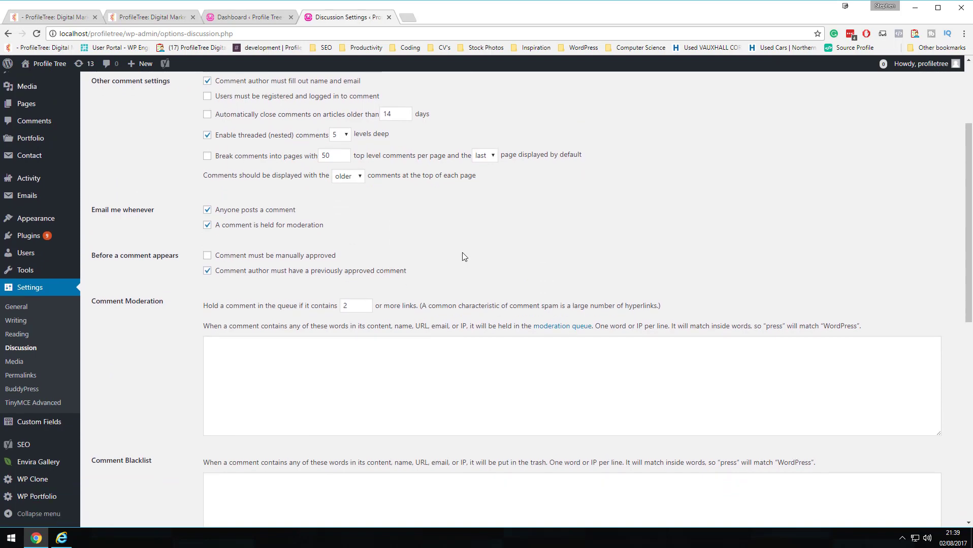
{"action": "scroll", "coordinate": [467, 260], "scroll_direction": "down", "scroll_amount": 5}
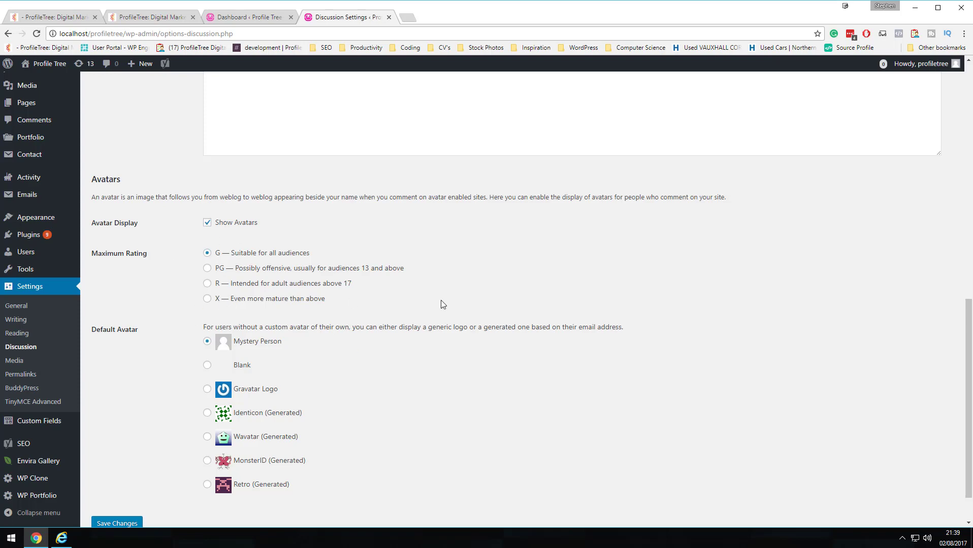
{"action": "scroll", "coordinate": [416, 384], "scroll_direction": "up", "scroll_amount": 9}
{"action": "scroll", "coordinate": [416, 383], "scroll_direction": "up", "scroll_amount": 3}
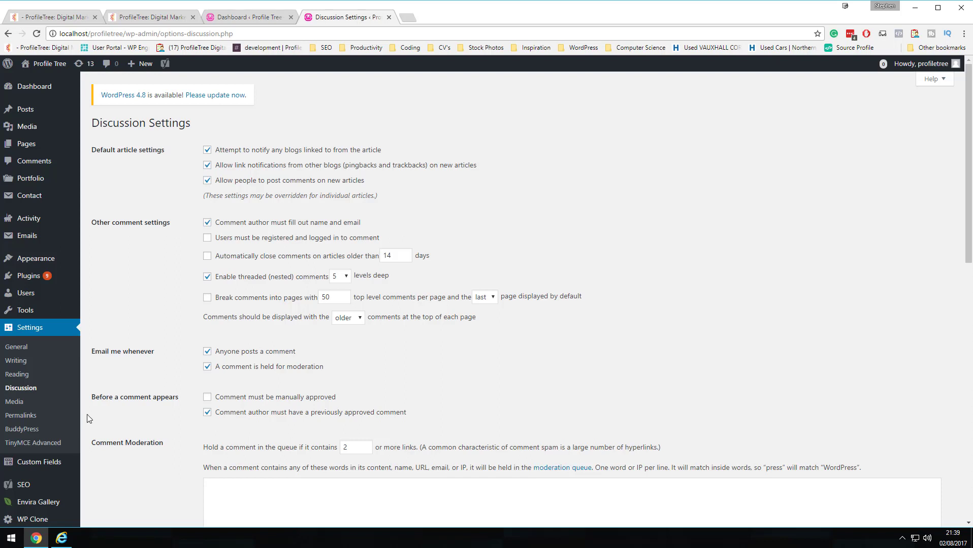
{"action": "left_click", "coordinate": [17, 404]}
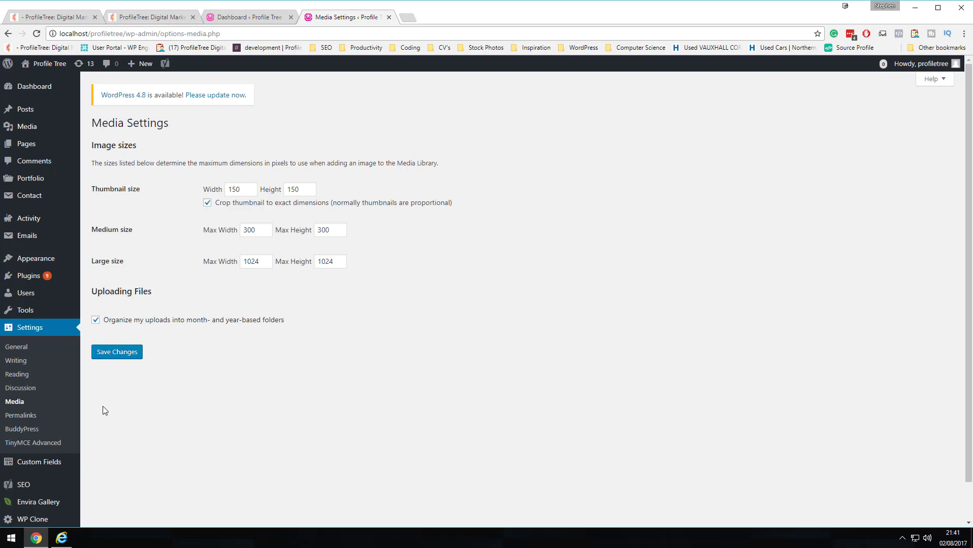
- In the Permalink settings, select Post name, compare its sample URL with the Day and name format, and switch to Custom Structure
{"action": "left_click", "coordinate": [24, 416]}
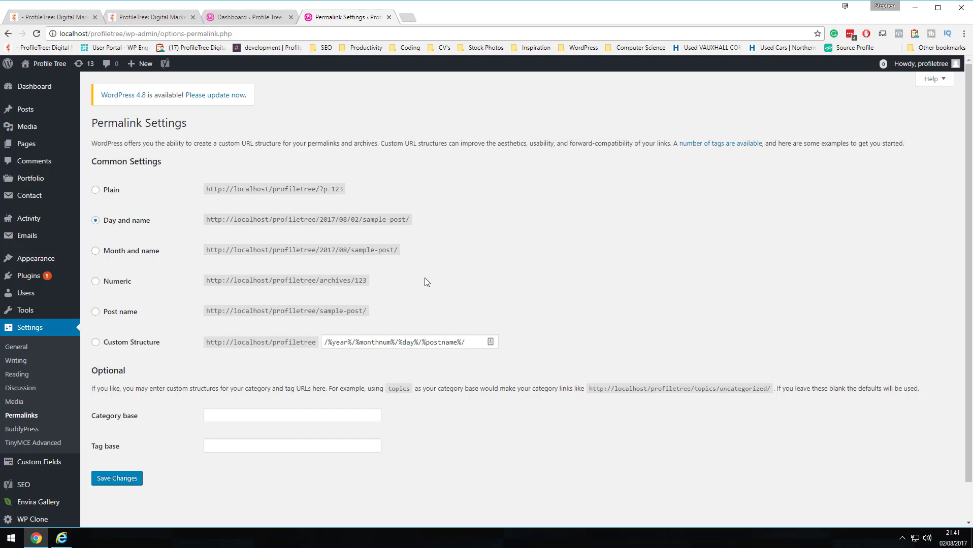
{"action": "left_click", "coordinate": [111, 313]}
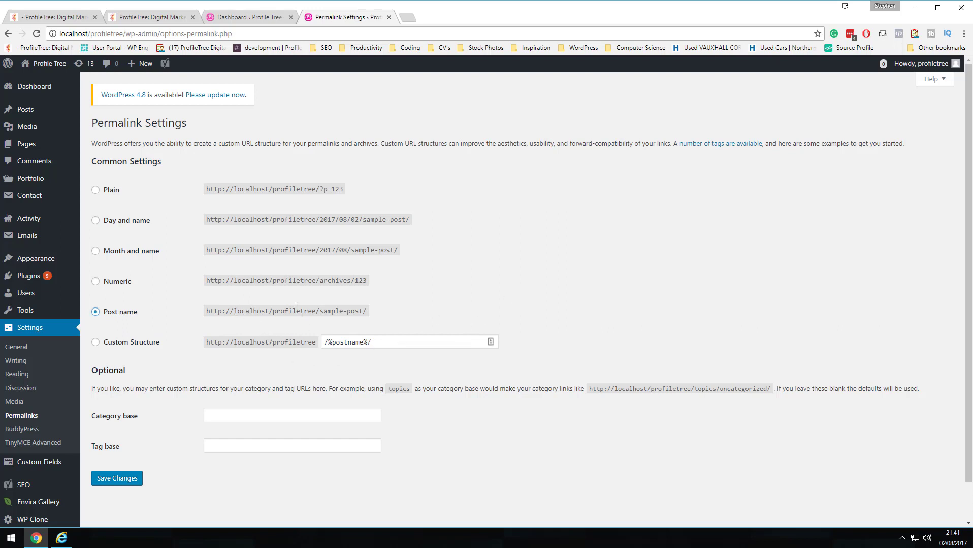
{"action": "left_click_drag", "start_coordinate": [272, 311], "coordinate": [350, 313]}
{"action": "left_click_drag", "start_coordinate": [328, 219], "coordinate": [358, 226]}
{"action": "left_click", "coordinate": [433, 281]}
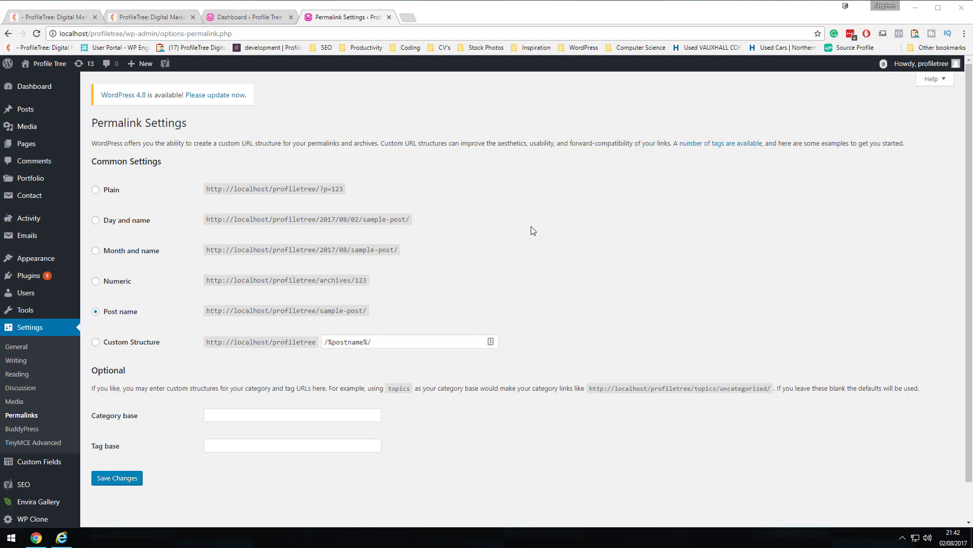
{"action": "left_click", "coordinate": [112, 346]}
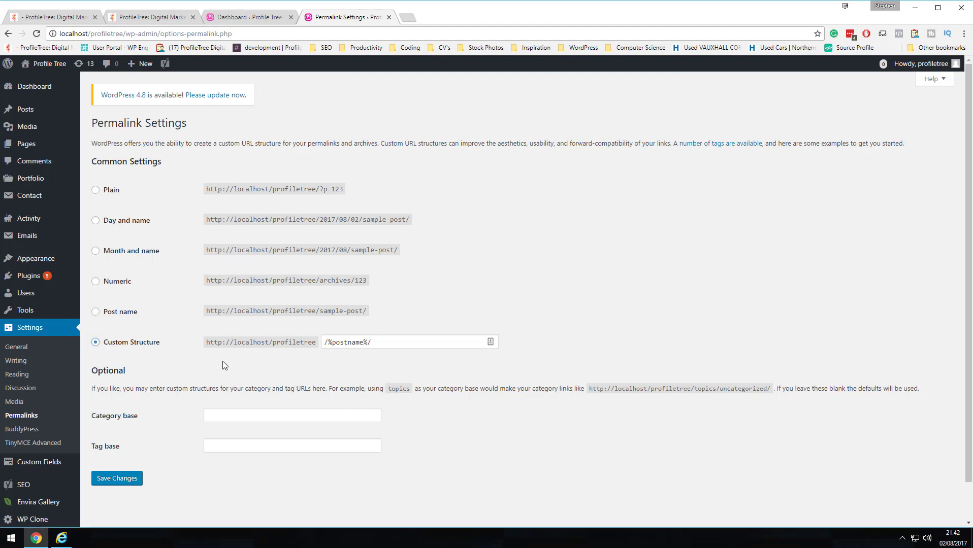